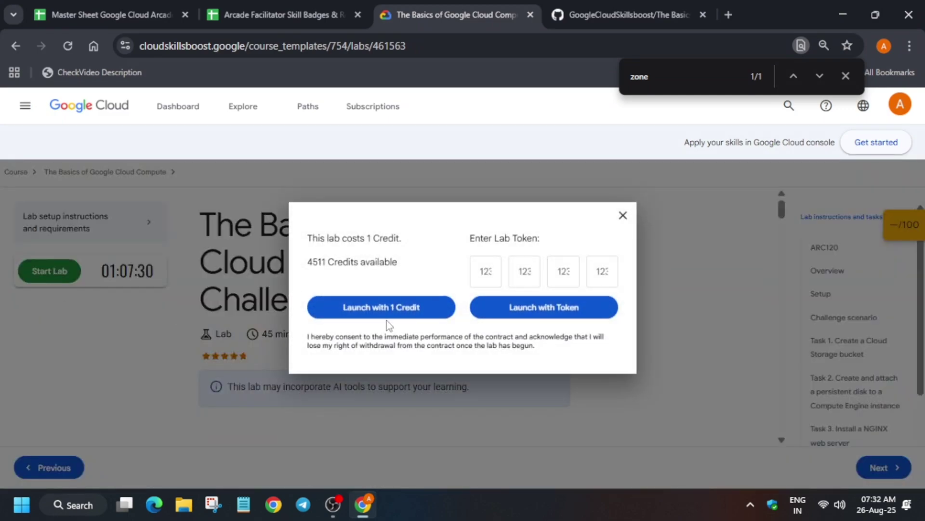
Step: Launch the Compute challenge lab with one credit, read the challenge scenario, and get the console link's menu
click(383, 308)
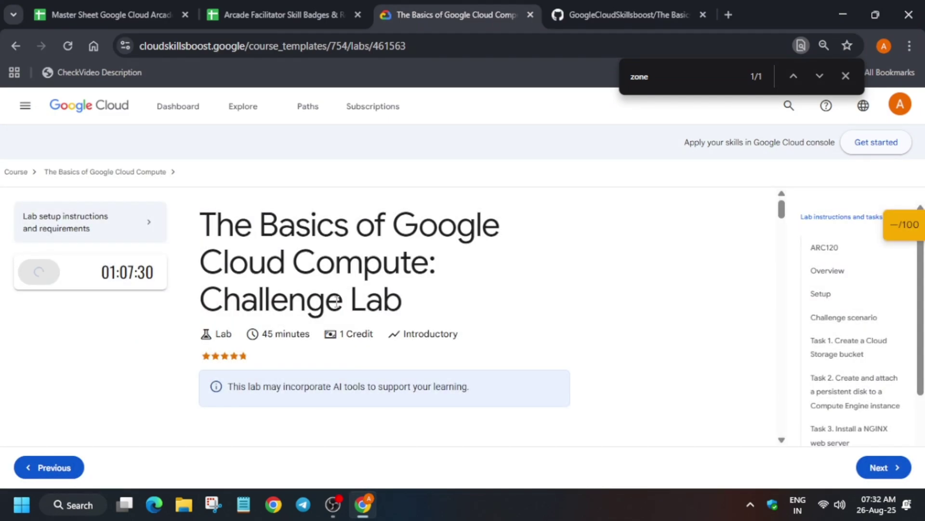
click(840, 318)
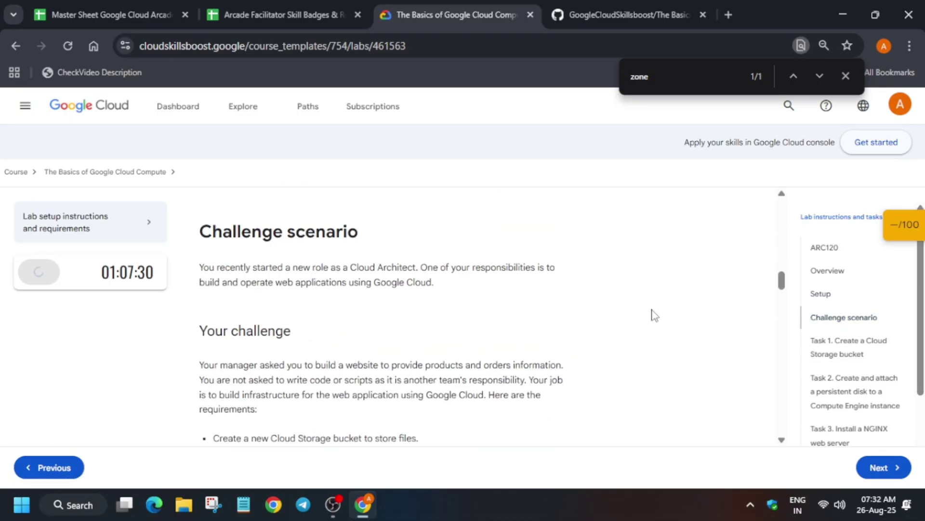
scroll(535, 339, down, 3)
scroll(535, 338, down, 2)
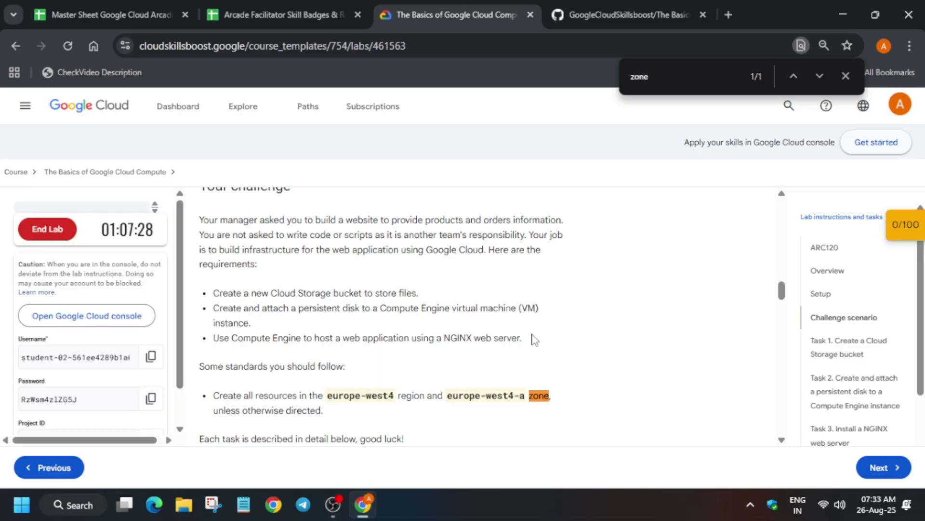
right_click(36, 316)
Step: Open the Cloud console in an Incognito window and accept the welcome terms
click(106, 197)
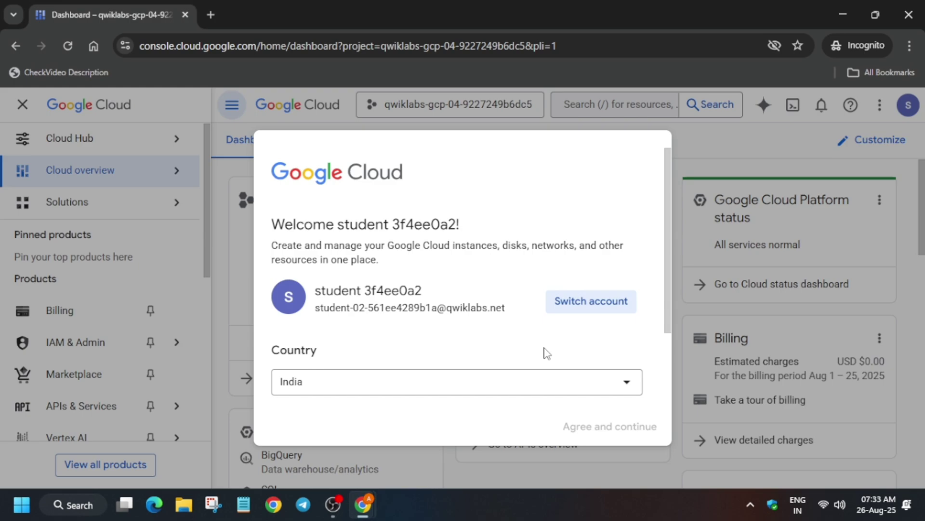
scroll(547, 353, down, 3)
click(609, 426)
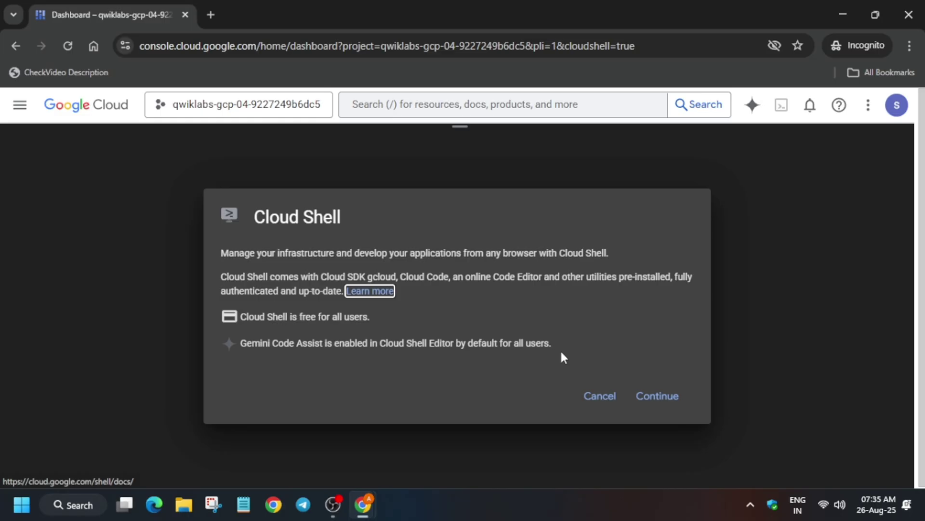
Step: Connect Cloud Shell and set its terminal text size to Medium
click(670, 395)
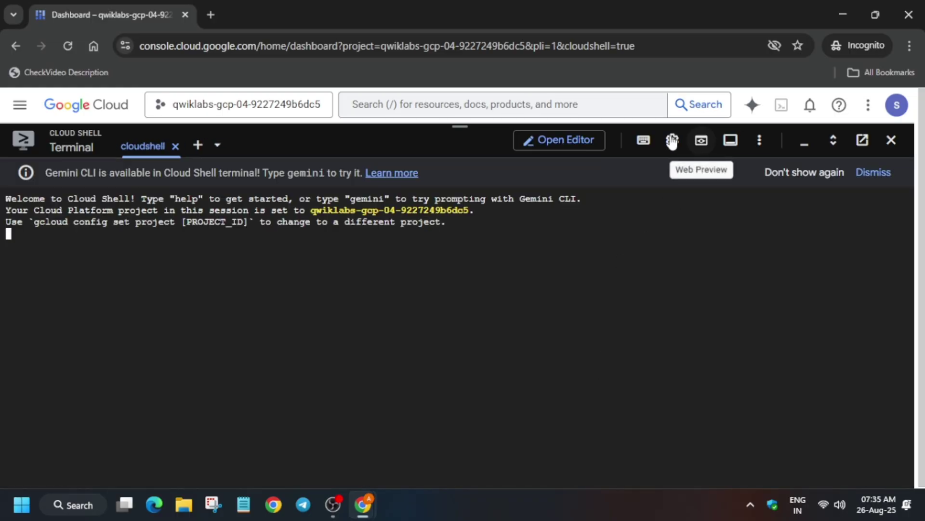
click(672, 140)
mouse_move(537, 195)
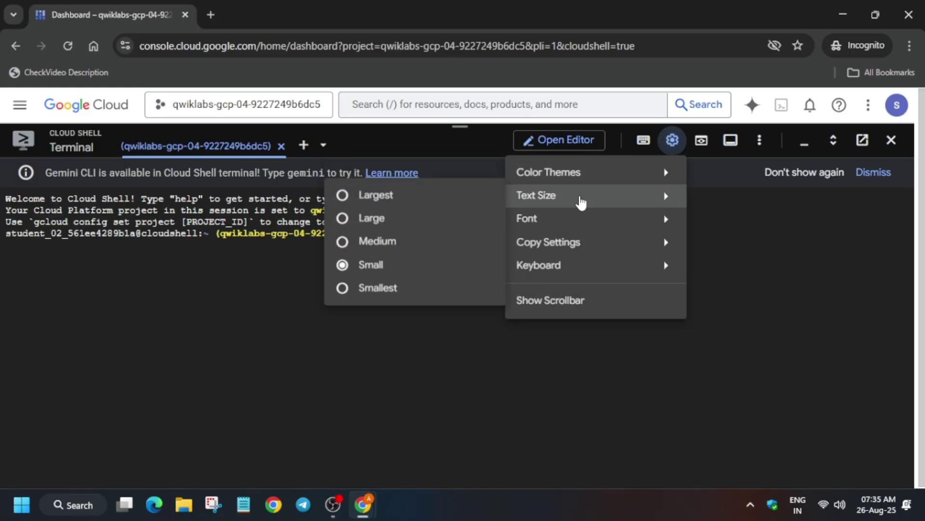
click(383, 241)
Step: Paste the 'export ZONE=' snippet from the GitHub guide into Chrome's address bar
key(alt+Tab)
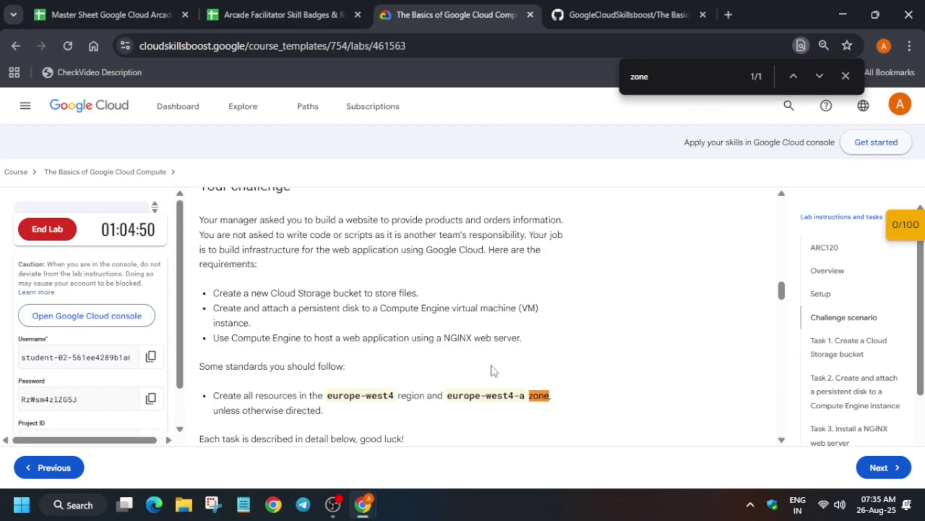
click(628, 15)
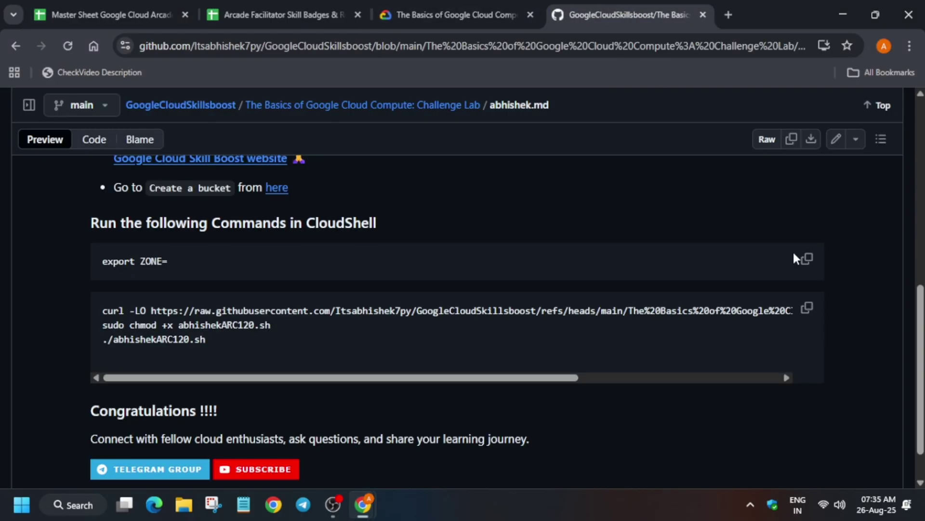
click(807, 260)
click(456, 15)
click(354, 45)
key(ctrl+v)
key(Escape)
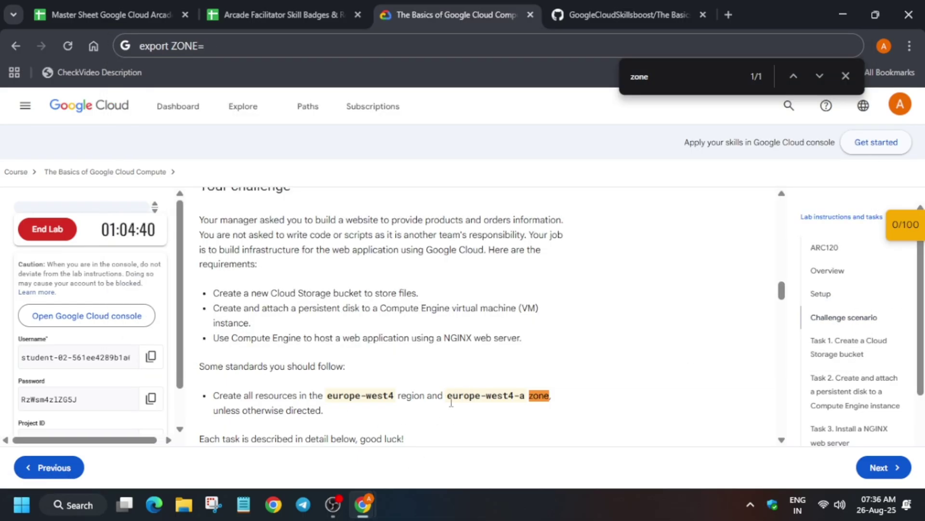
Step: Append the lab zone europe-west4-a and cut the finished export command
drag(447, 396, 527, 398)
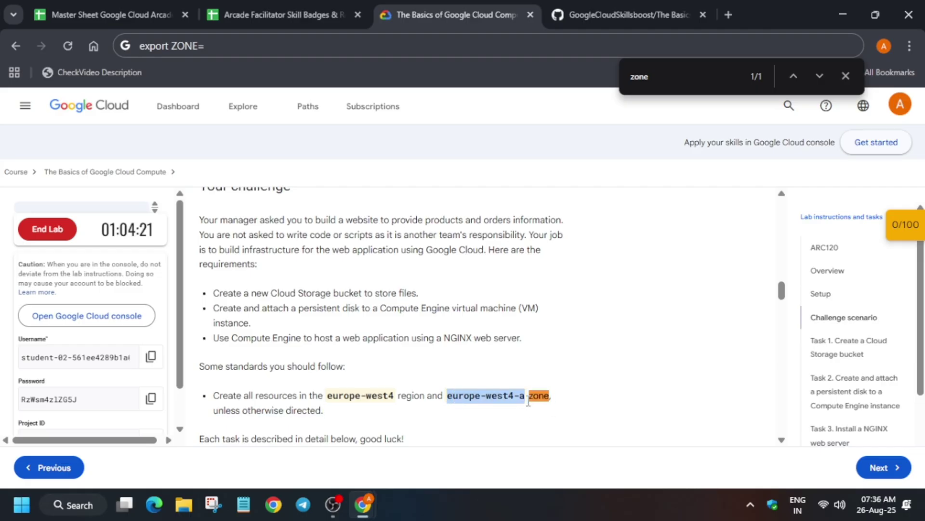
key(ctrl+c)
click(348, 46)
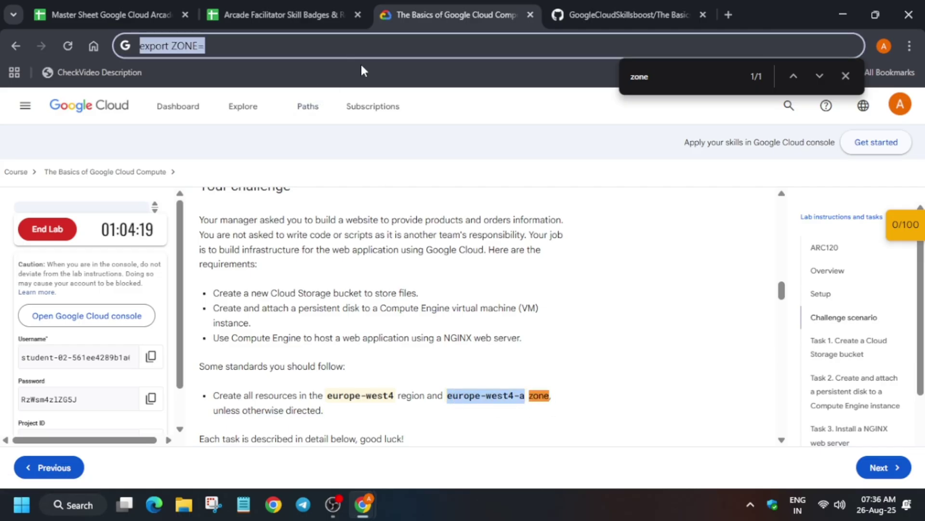
key(End)
key(ctrl+v)
key(ctrl+a)
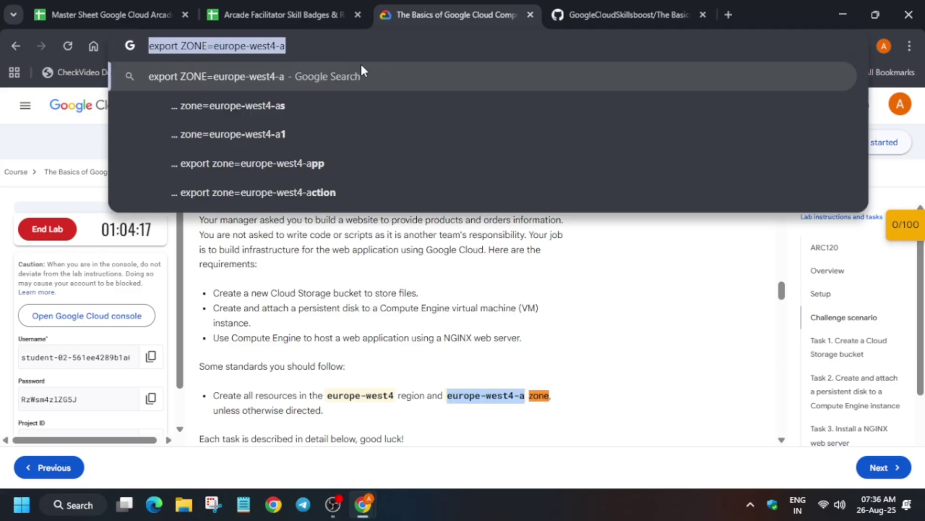
key(ctrl+x)
key(alt+Tab)
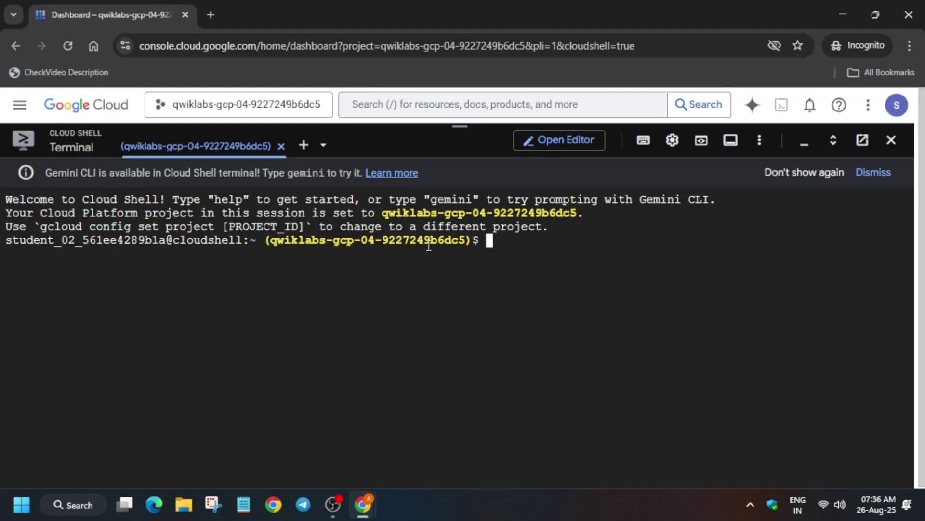
Step: Run export ZONE=europe-west4-a in Cloud Shell
key(ctrl+v)
key(Return)
key(alt+Tab)
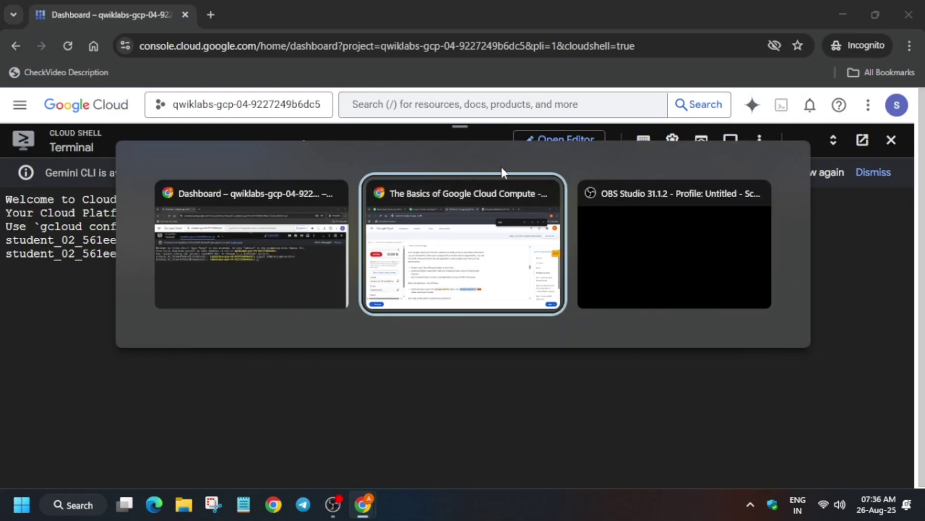
click(493, 219)
Step: Run the GitHub setup script that creates my-instance and mydisk with NGINX, then select Task 1's bucket name
click(622, 15)
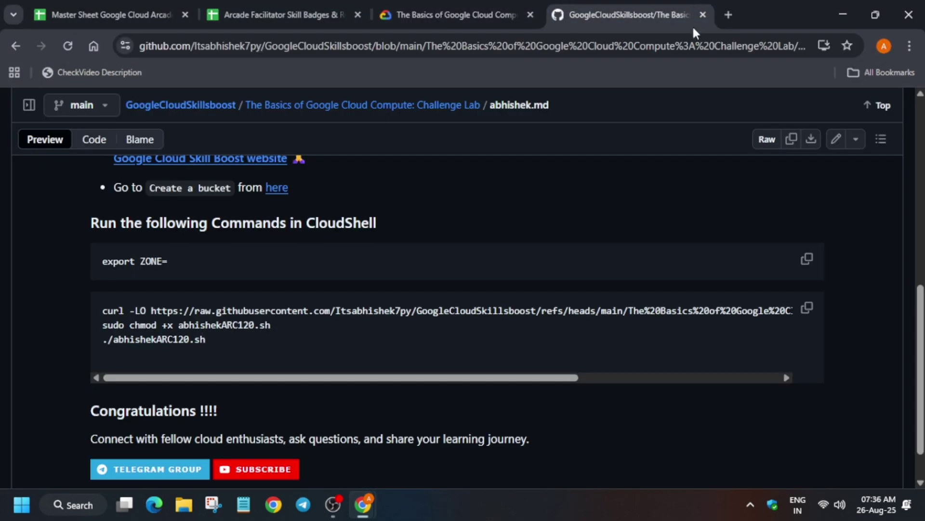
click(808, 309)
click(456, 15)
key(alt+Tab)
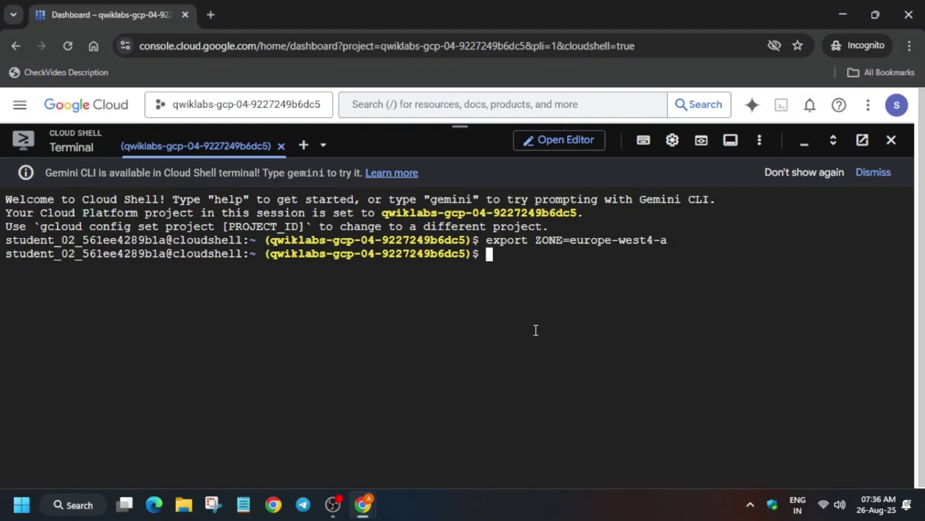
key(ctrl+v)
key(Return)
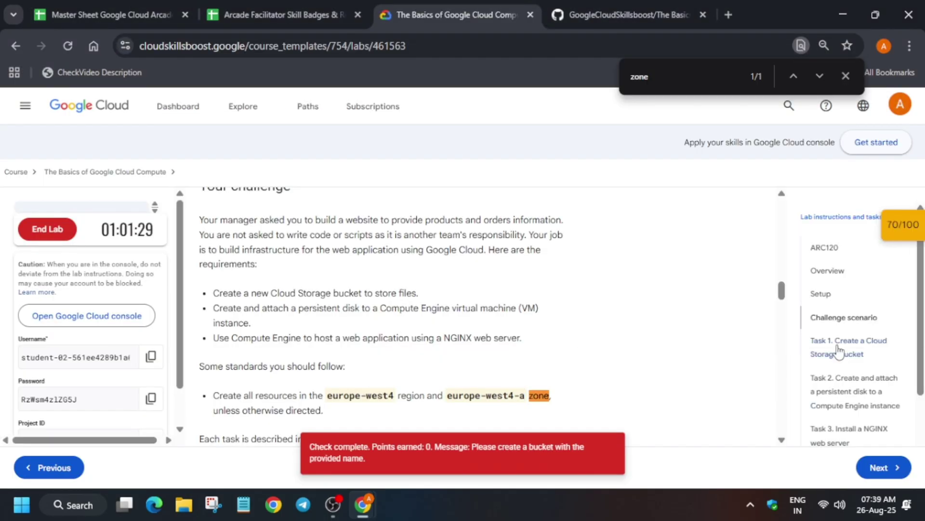
click(839, 348)
drag(316, 311, 510, 311)
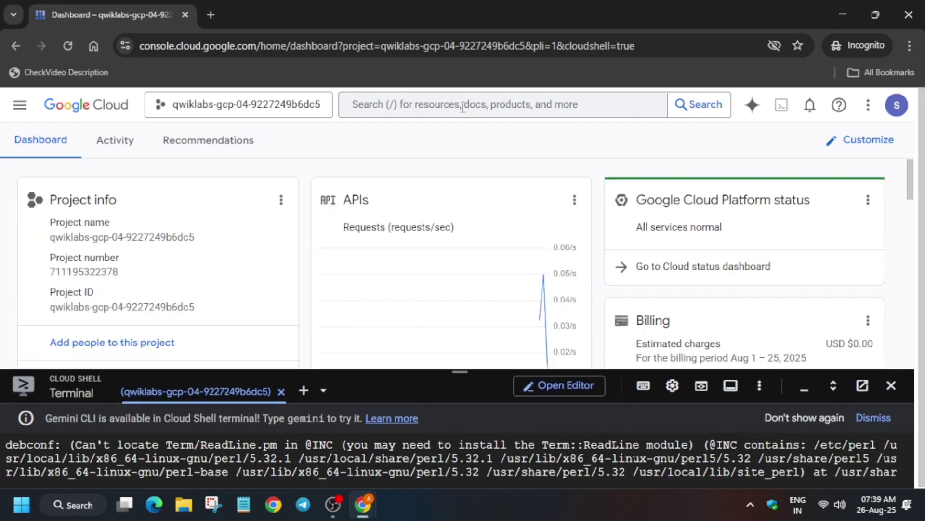
Step: Create bucket qwiklabs-gcp-04-9227249b6dc5-bucket in Cloud Storage with defaults, confirming public access prevention
click(462, 104)
click(463, 365)
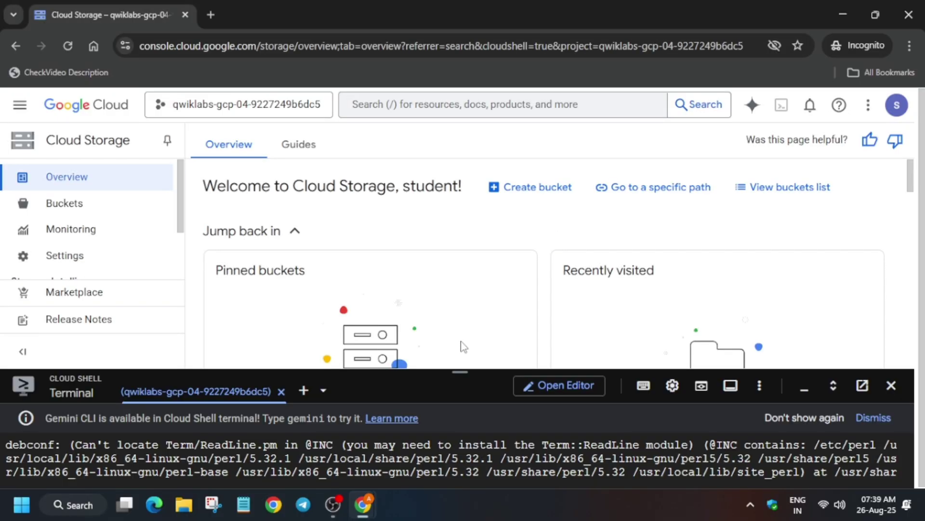
click(516, 191)
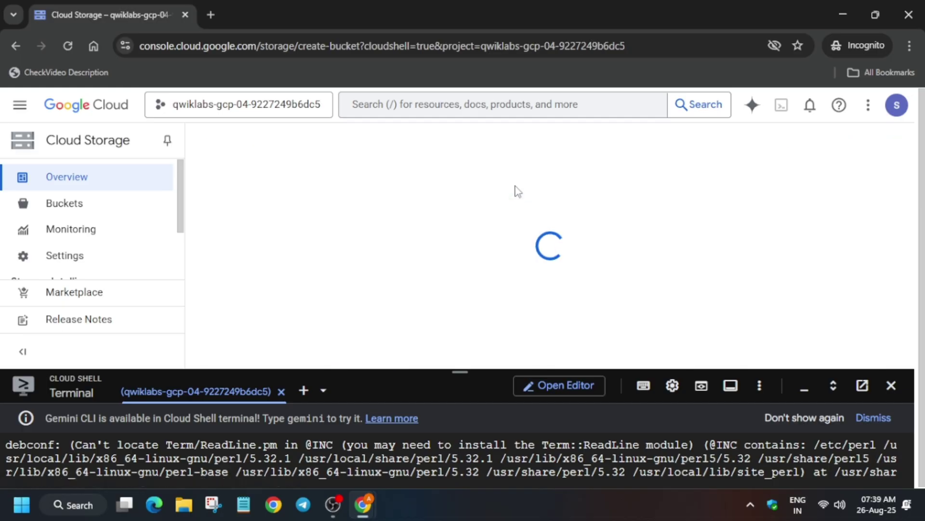
drag(461, 376, 463, 463)
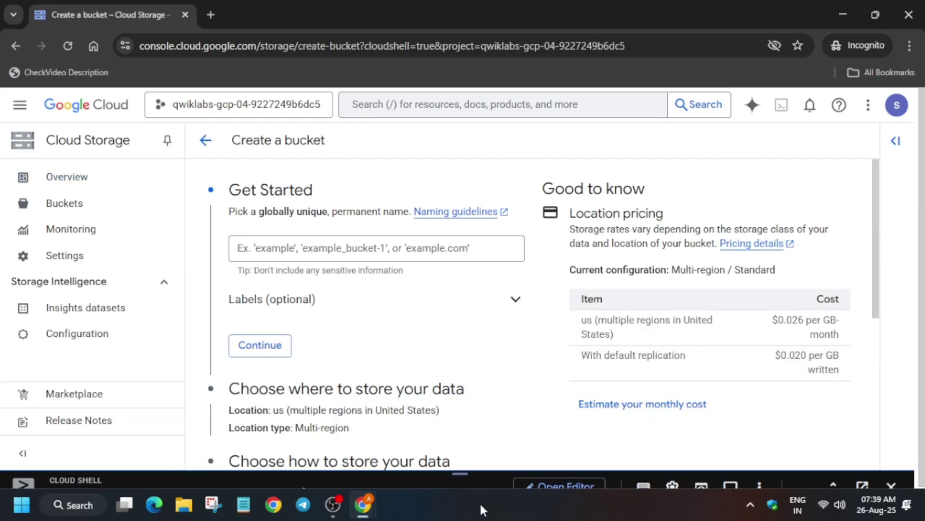
click(375, 247)
text(qwiklabs-gcp-04-9227249b6dc5-bucket)
scroll(376, 289, down, 5)
scroll(306, 369, down, 3)
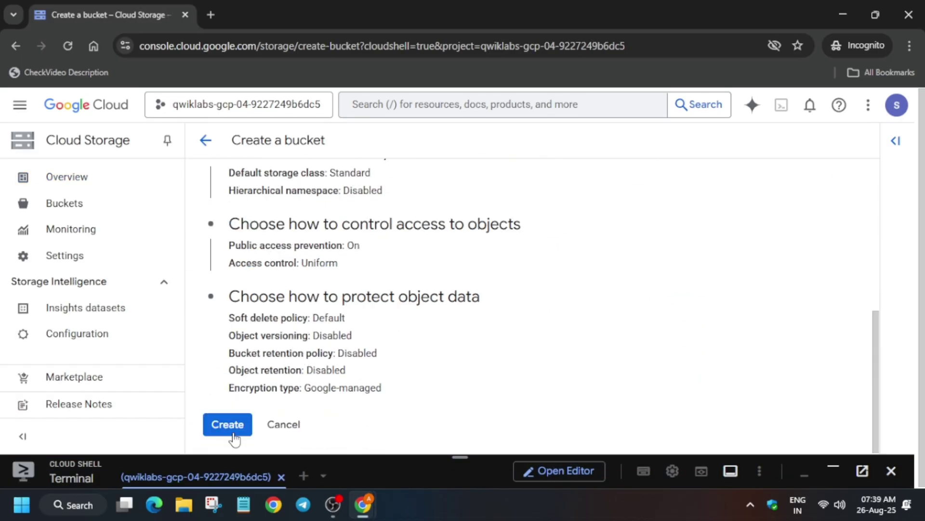
click(227, 425)
click(614, 388)
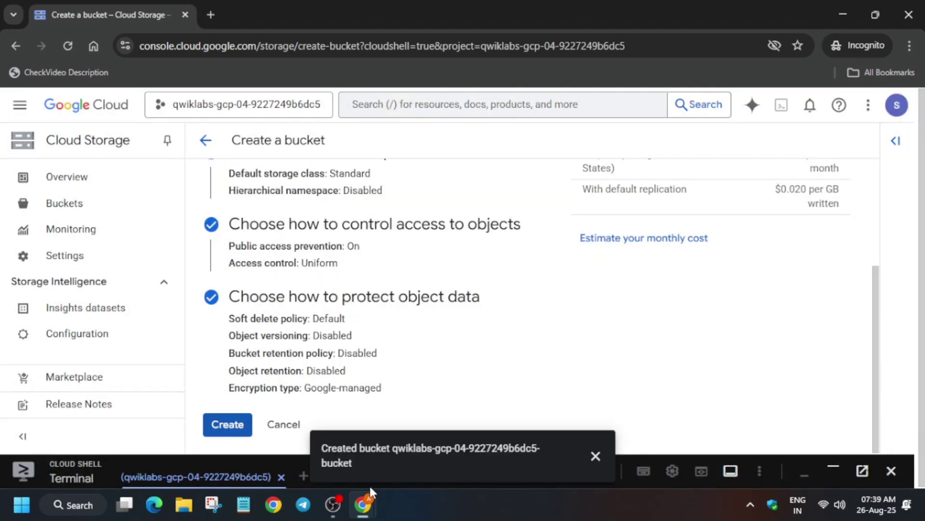
Step: Check Task 1 progress and rerun the checkpoint check to reach 100/100
click(364, 503)
click(289, 434)
click(342, 414)
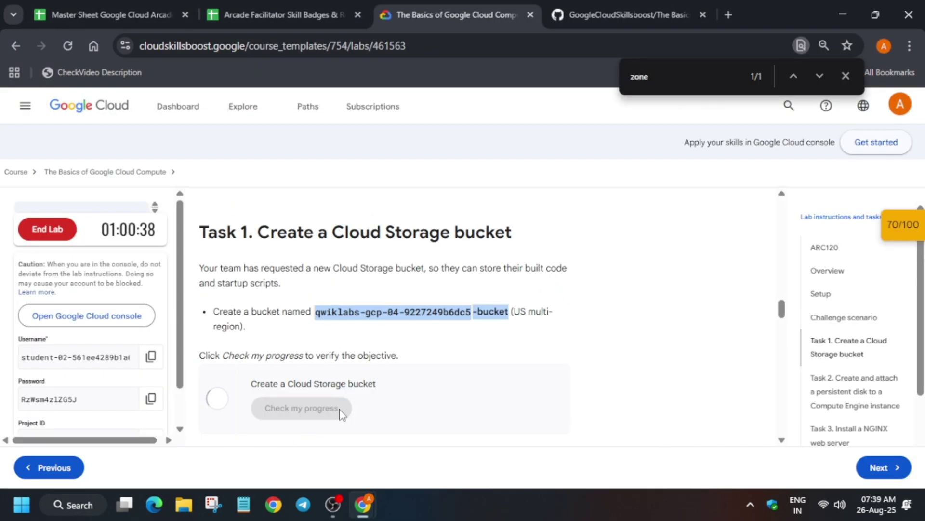
click(903, 224)
click(808, 262)
Step: End the lab and confirm the ending
click(894, 230)
click(47, 228)
click(570, 319)
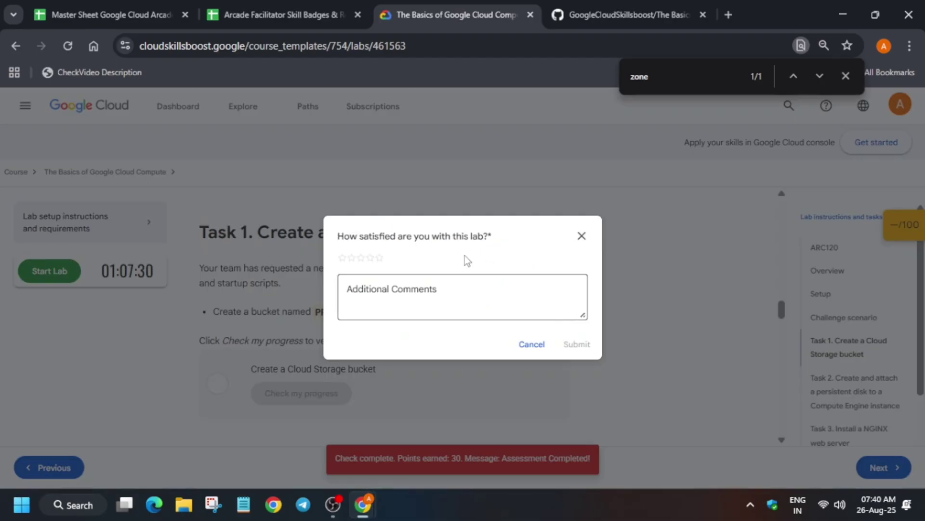